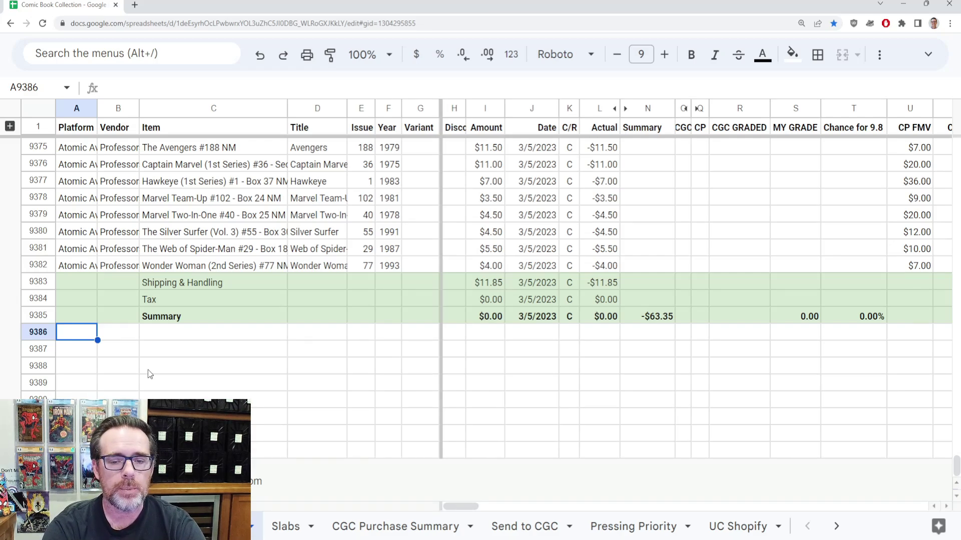
Examine the Total Cost formulas for the Wonder Woman #77 row and for the Summary row of this order.
click(528, 267)
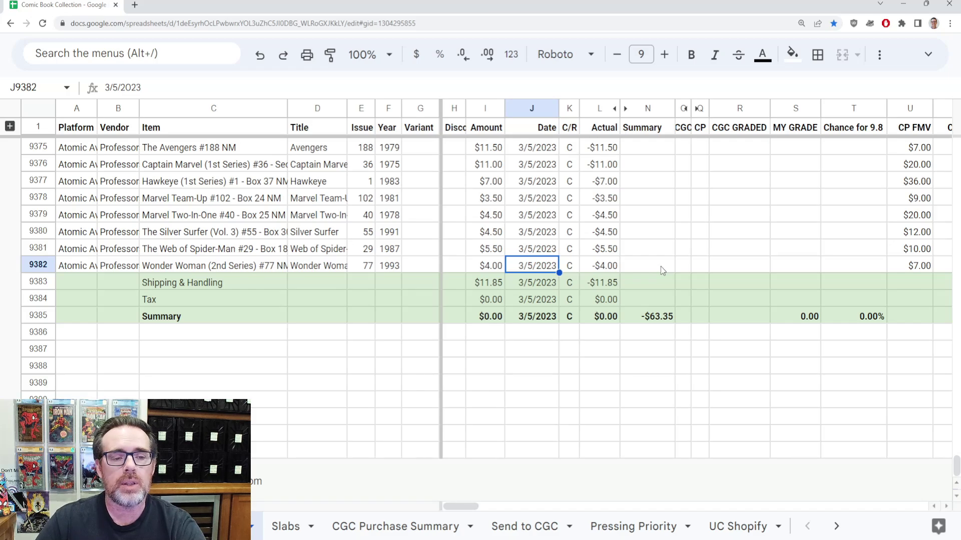
key(Right)
key(Right)
key(Right)
key(Right)
key(Right)
key(Right)
key(Right)
key(Right)
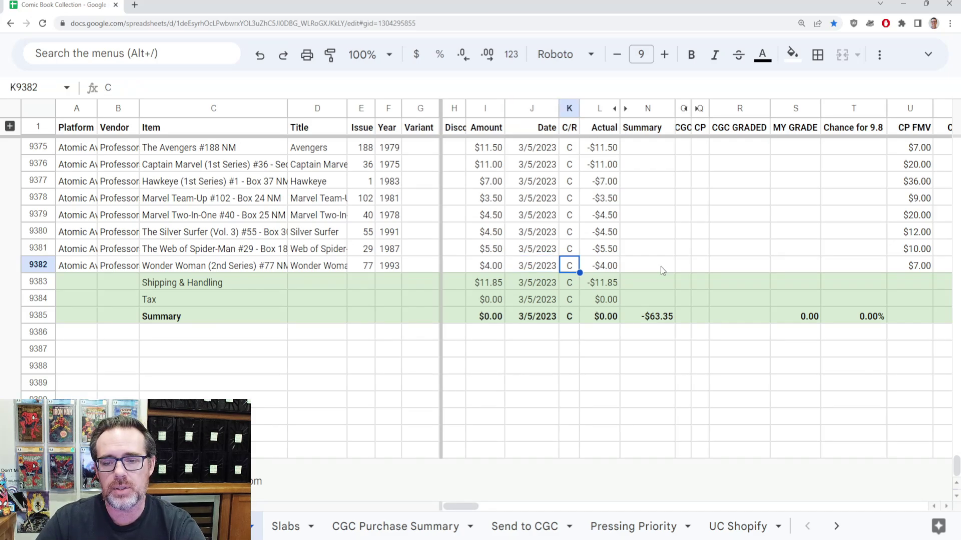
key(Right)
key(Right)
key(Right)
key(Right)
key(Right)
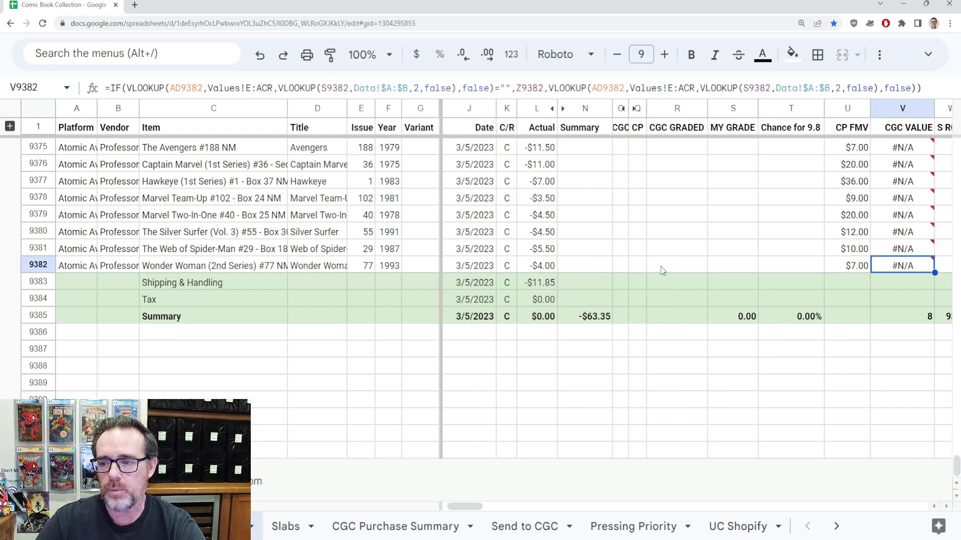
key(Right)
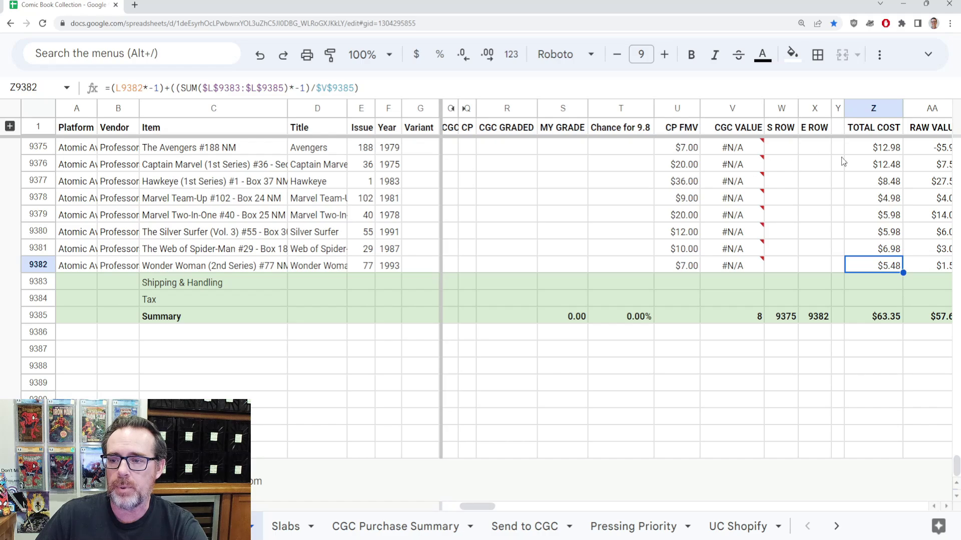
click(889, 323)
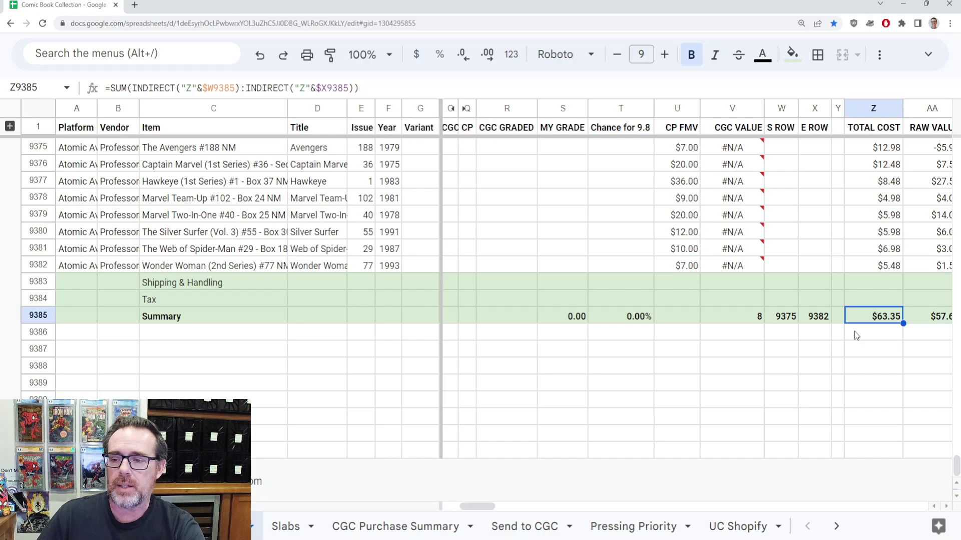
Compare The Avengers #188's total cost, CP FMV and raw value, and check the Raw Value total in the Summary row.
click(895, 151)
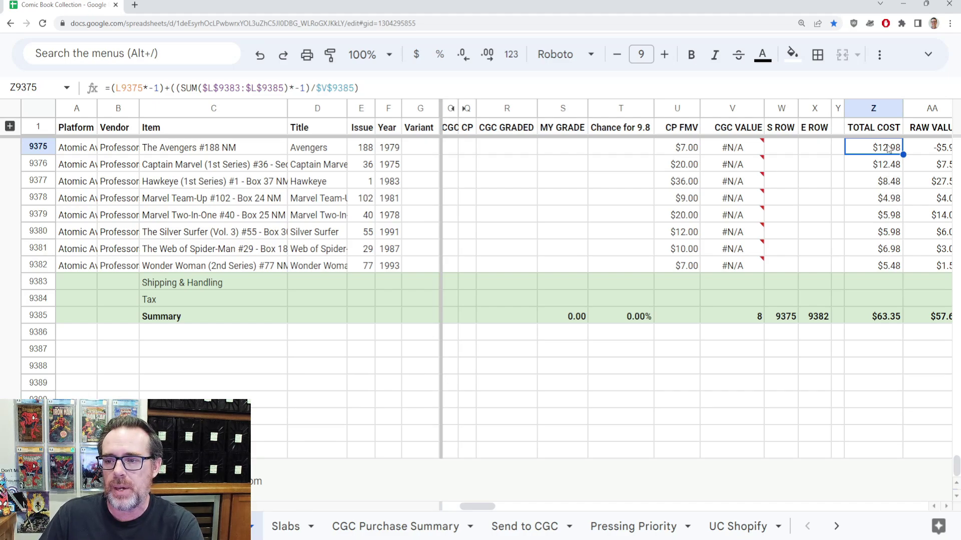
key(Right)
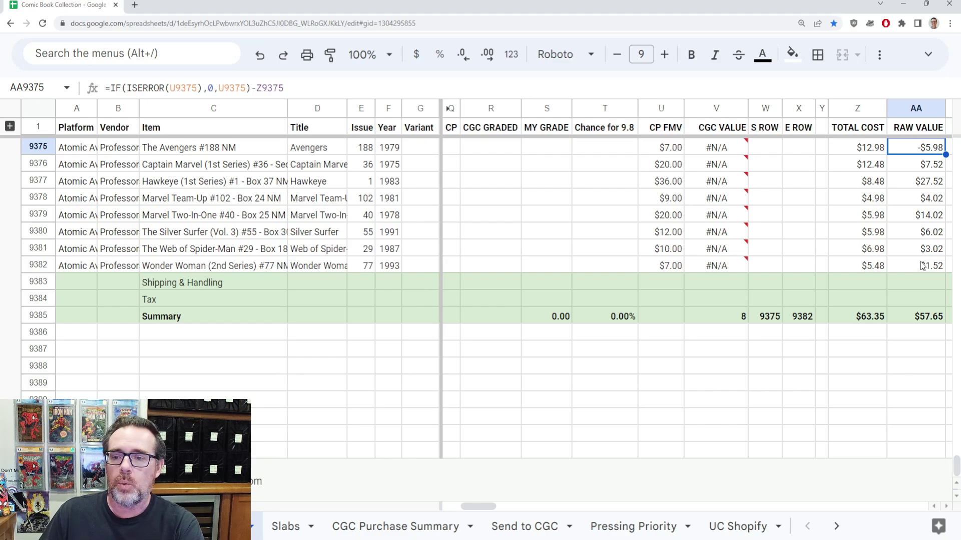
click(867, 152)
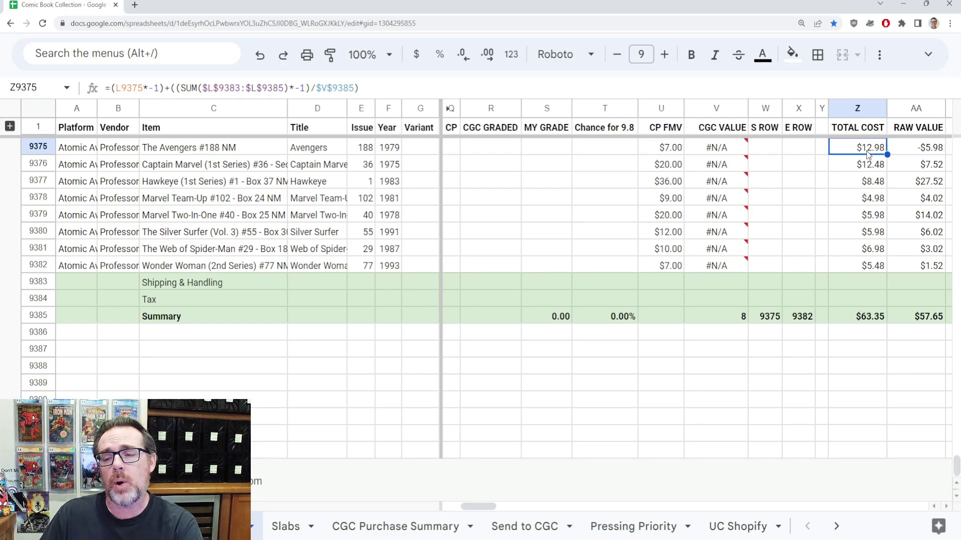
click(667, 151)
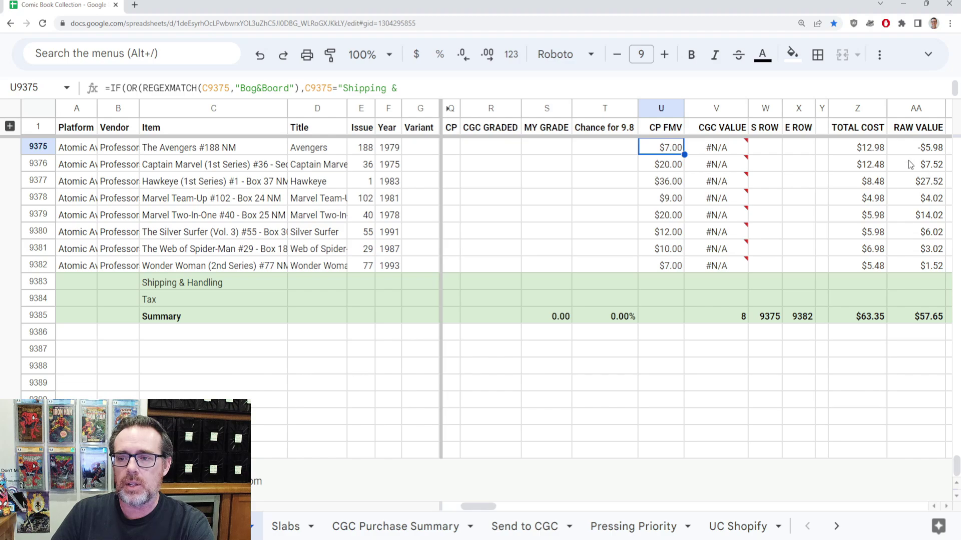
click(871, 149)
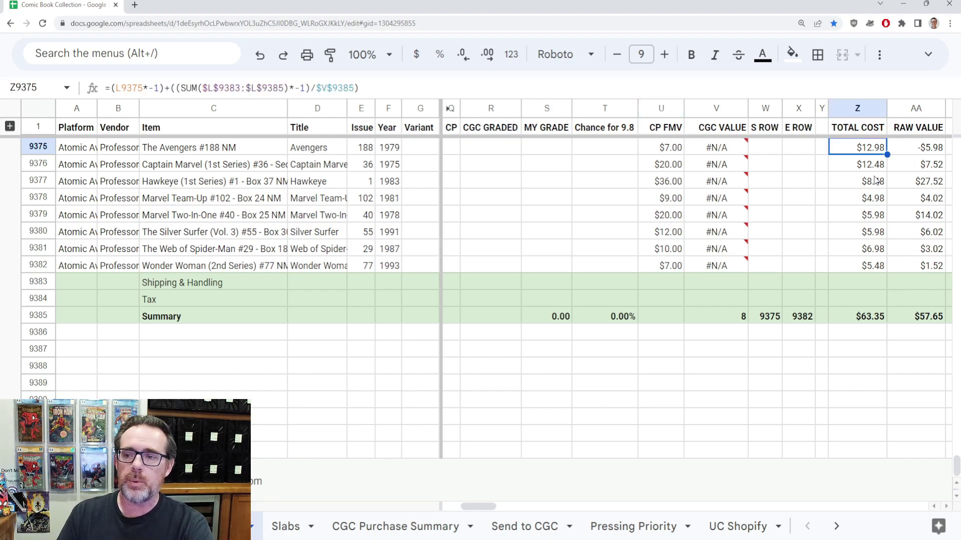
click(918, 150)
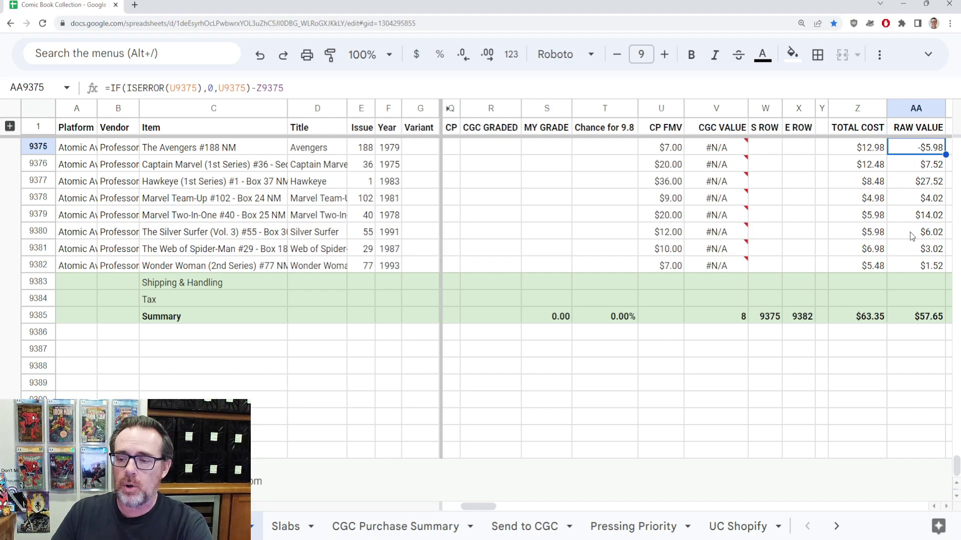
click(924, 320)
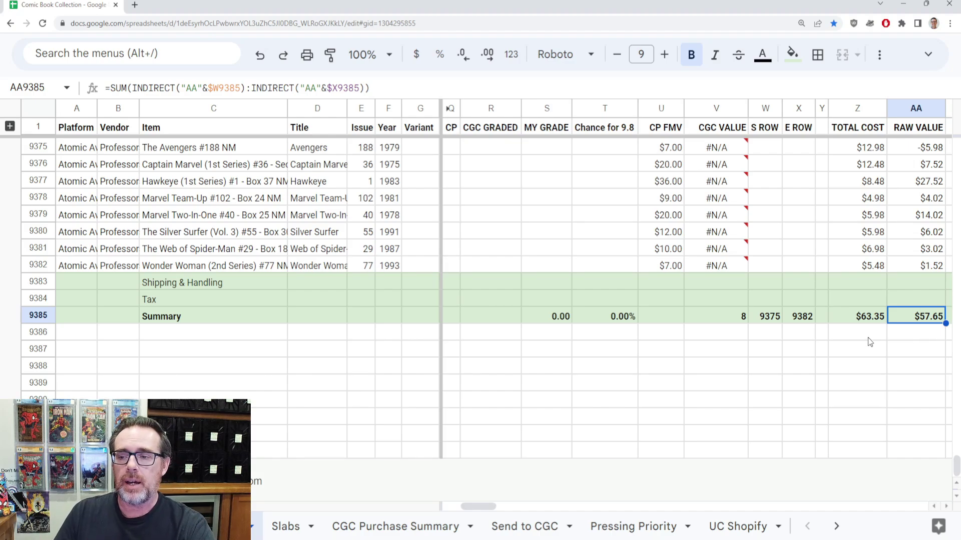
Examine the CP FMV, total cost and raw value of Hawkeye #1.
click(269, 183)
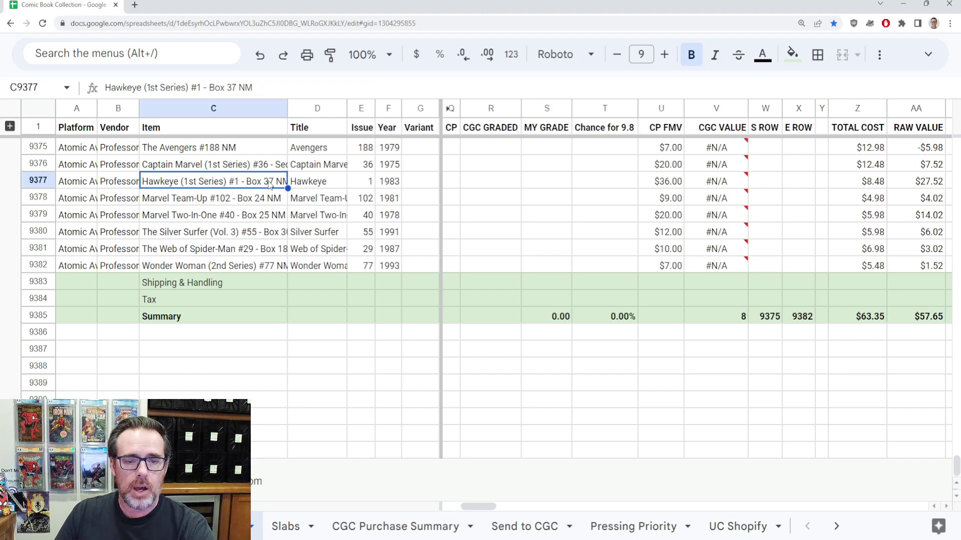
key(Right)
key(Right)
key(Right)
key(Right)
key(Right)
key(Right)
key(Right)
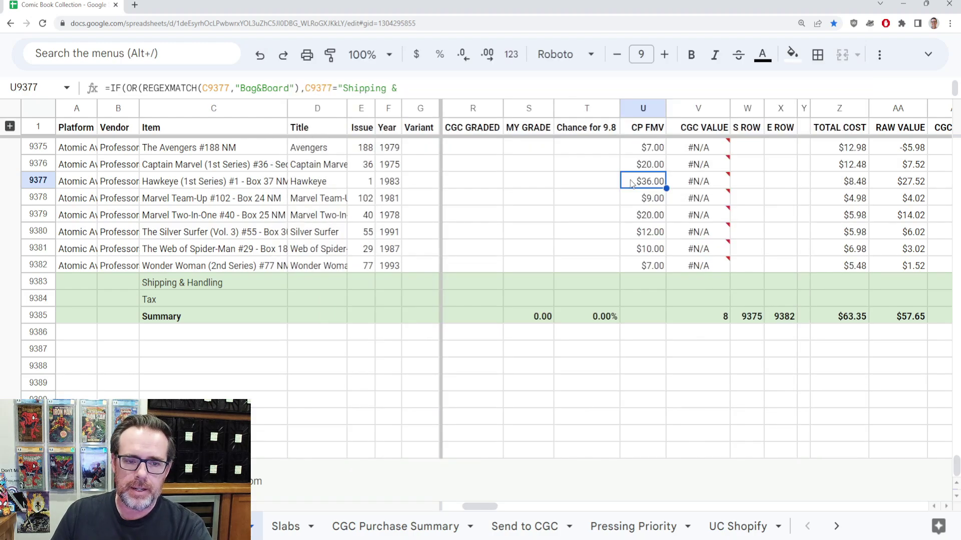
click(828, 185)
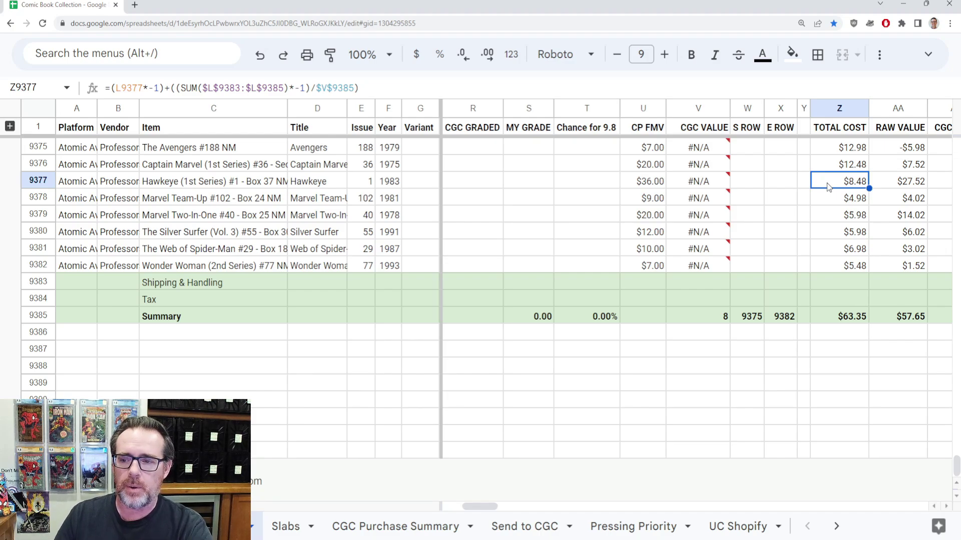
click(903, 183)
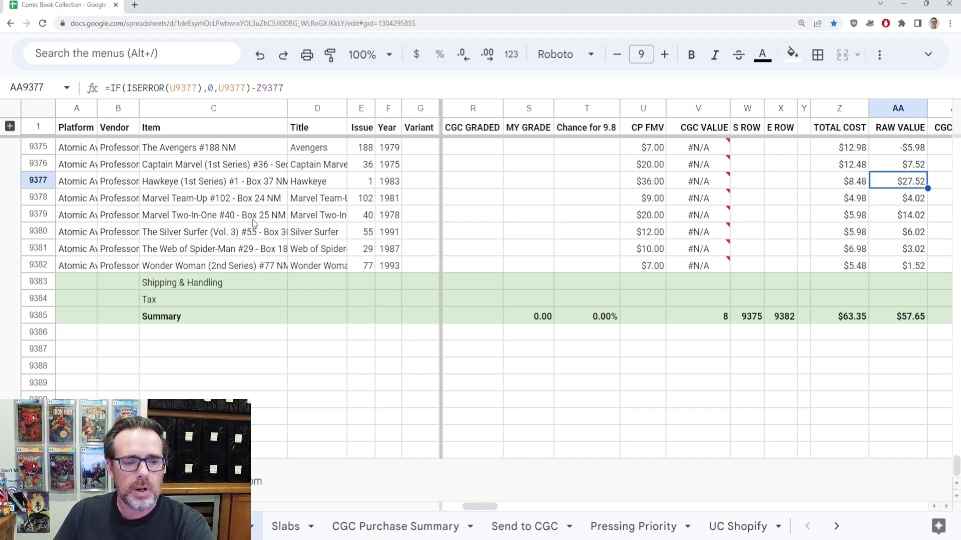
Examine the CP FMV, total cost and raw value of Marvel Two-In-One #40.
click(636, 218)
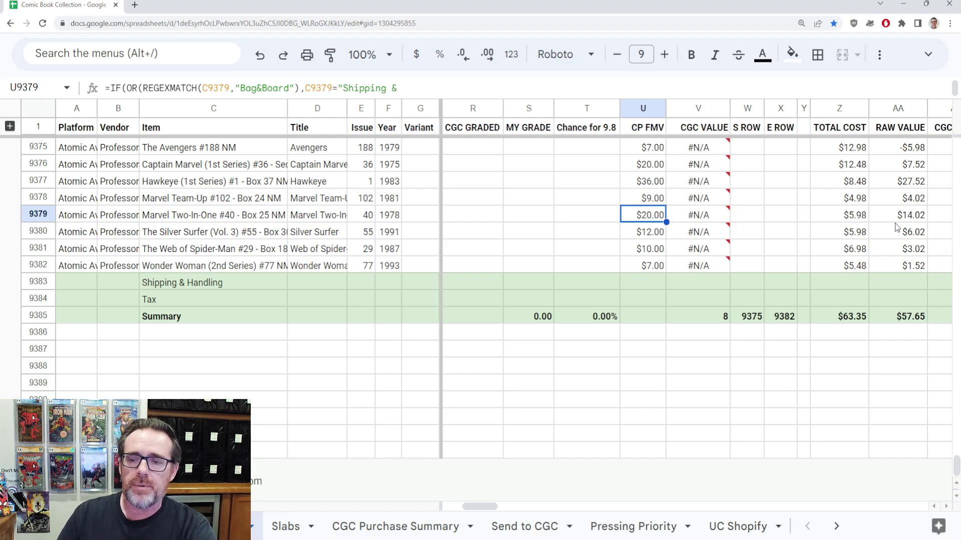
click(862, 220)
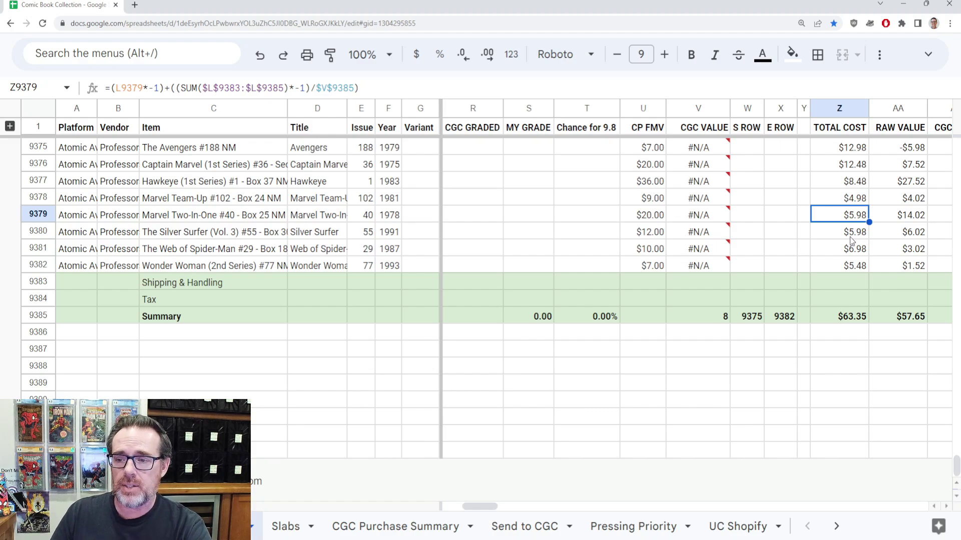
click(892, 215)
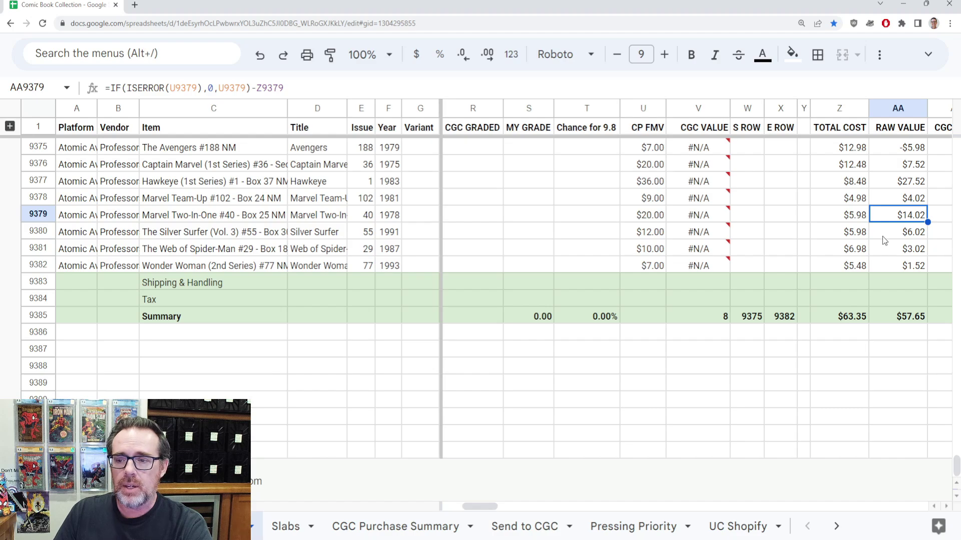
Examine Captain Marvel #36's raw value, total cost and CP FMV, comparing its CP FMV with Marvel Two-In-One #40 and Hawkeye #1.
click(889, 167)
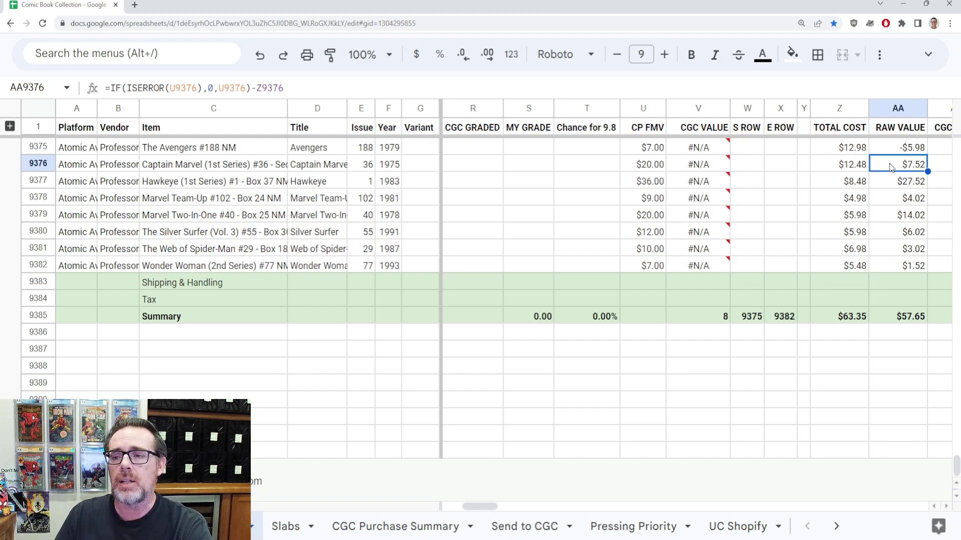
click(831, 167)
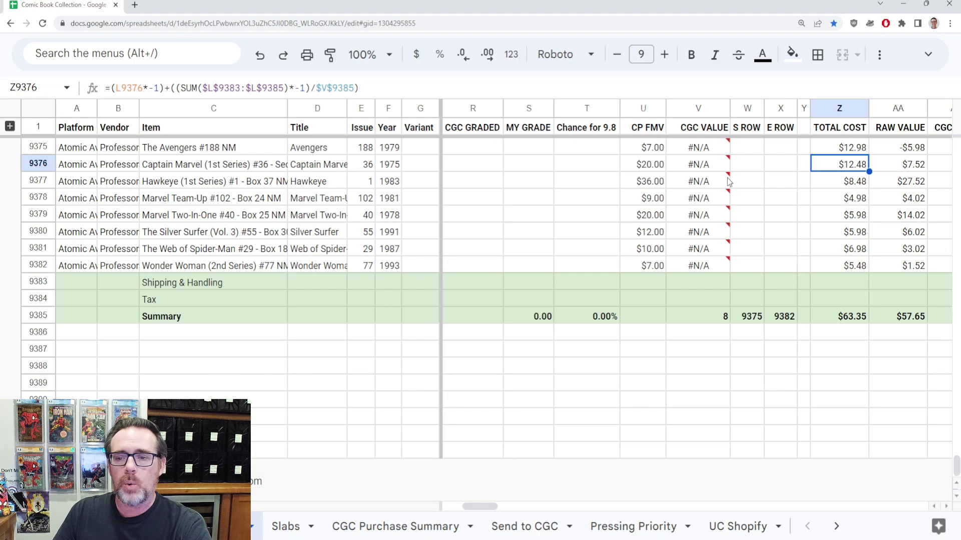
click(659, 167)
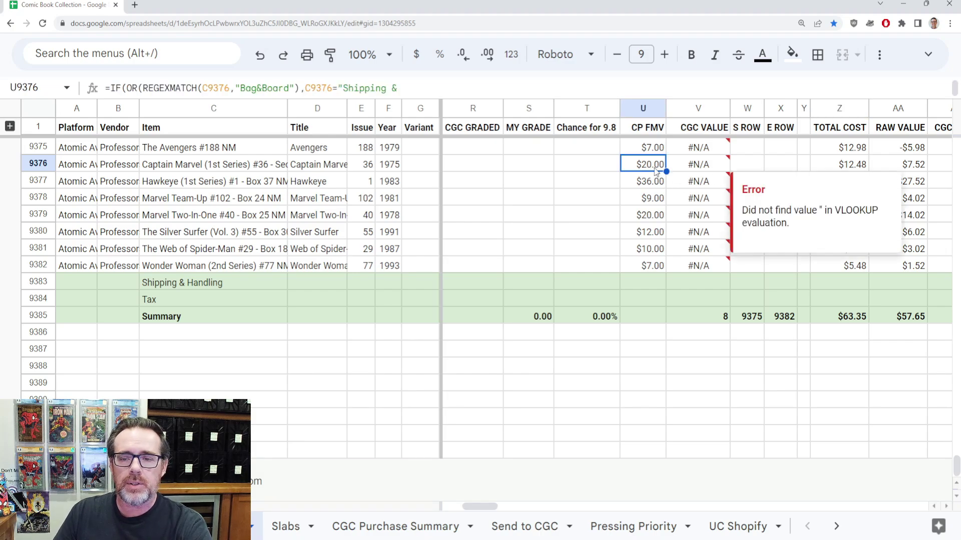
click(660, 217)
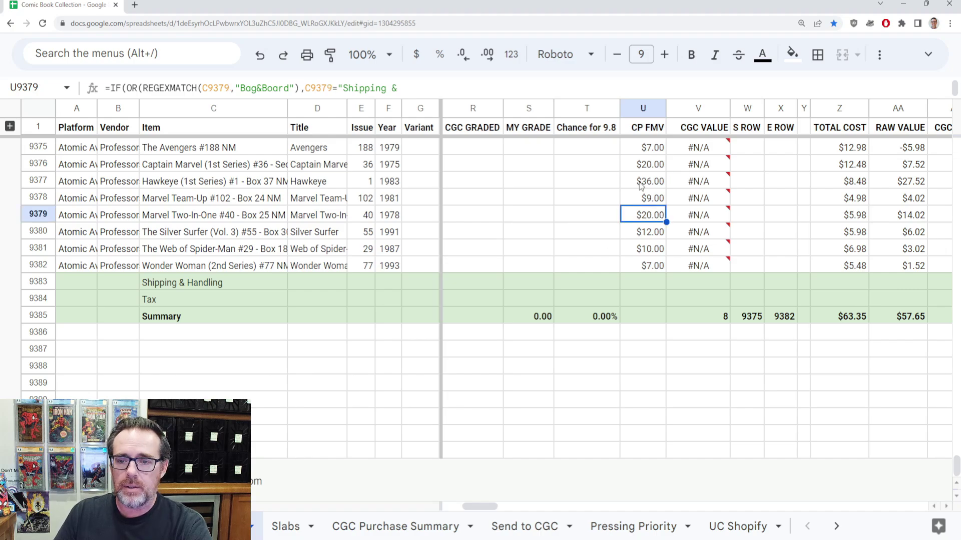
key(Up)
key(Up)
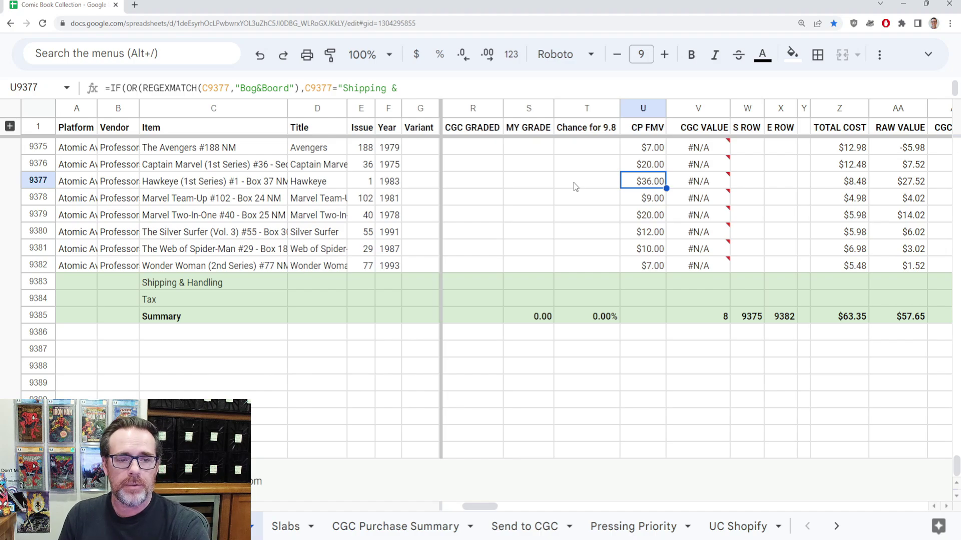
key(Up)
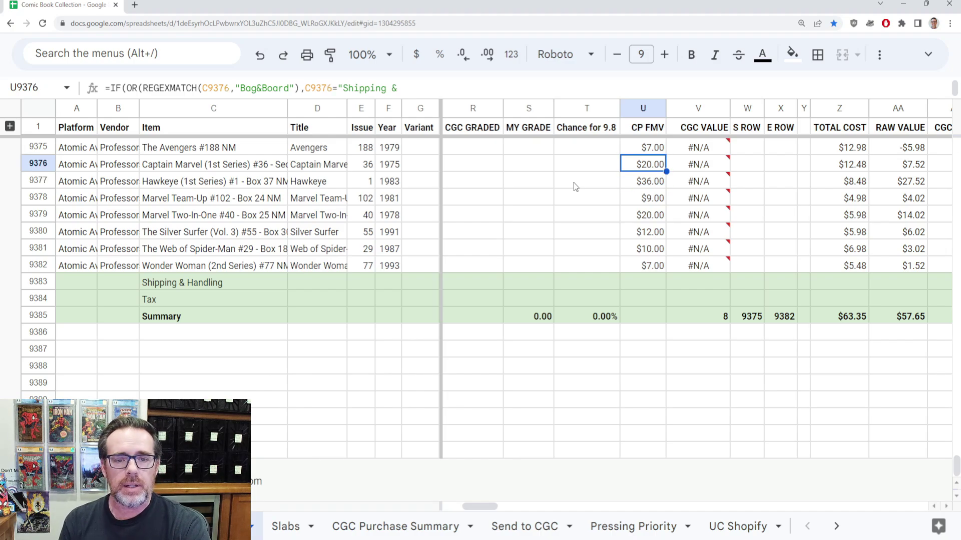
key(Right)
key(Right)
key(Right)
key(Right)
key(Right)
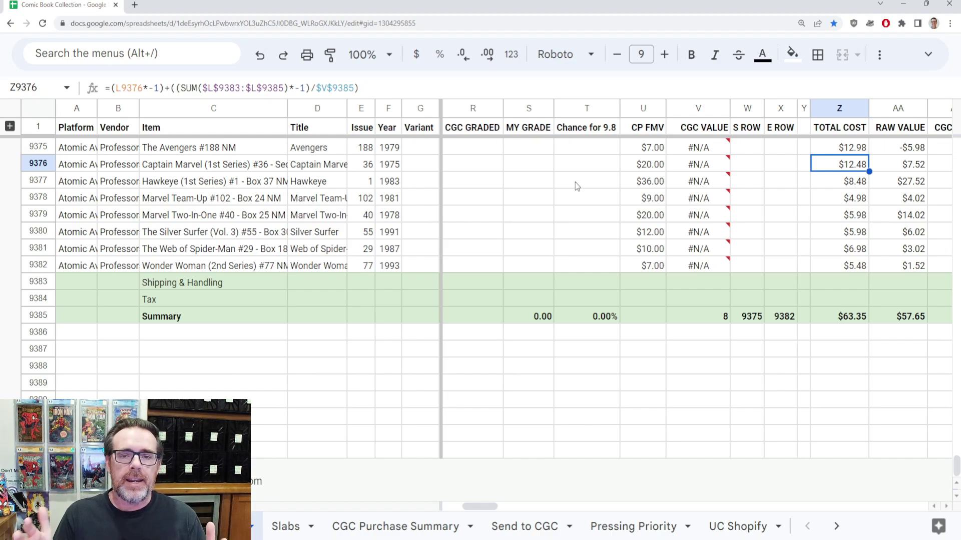
Set My Grade to 9.4 for all eight comics of the order, from The Avengers #188 through Wonder Woman #77.
click(553, 146)
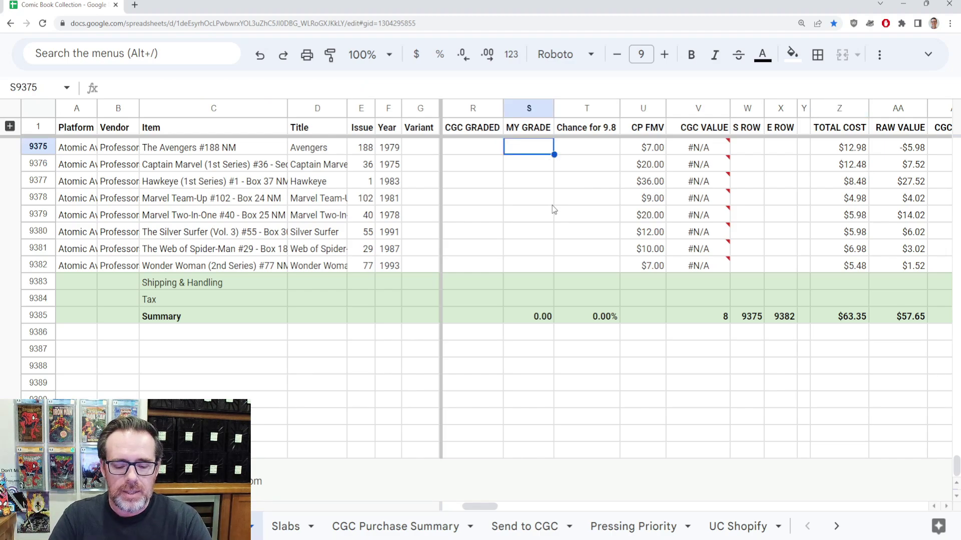
text(9.4)
key(shift+Down)
key(shift+Down)
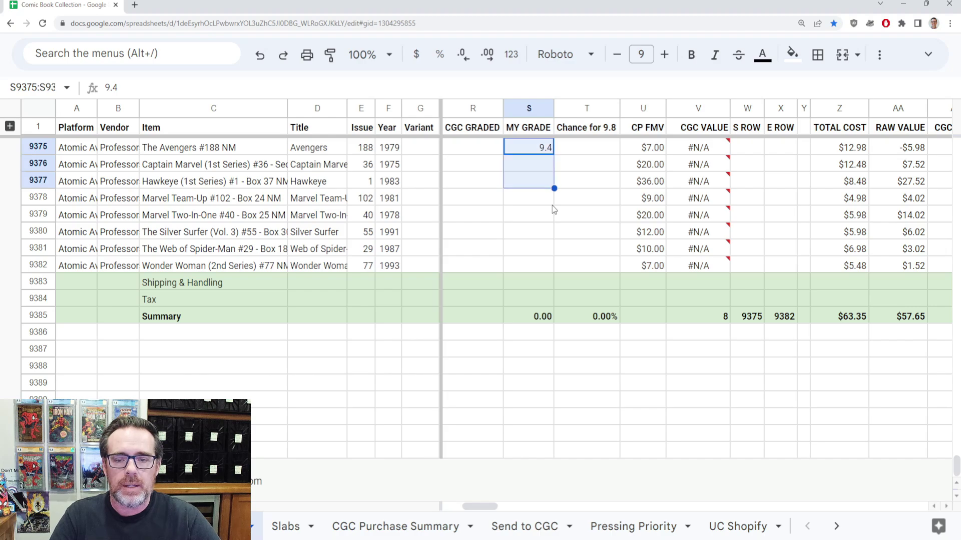
key(shift+Down)
key(shift+Down)
key(shift+Down)
key(shift+Down)
key(shift+Down)
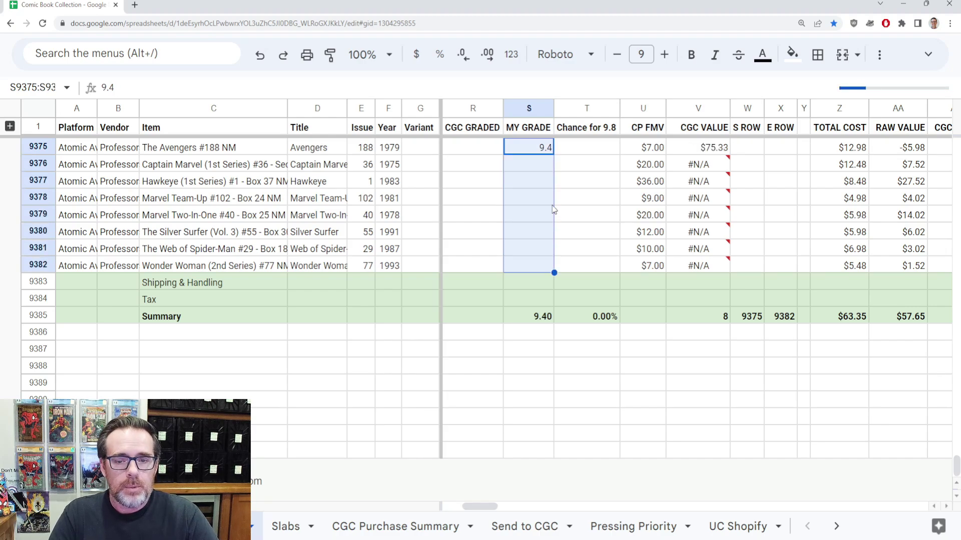
key(ctrl+d)
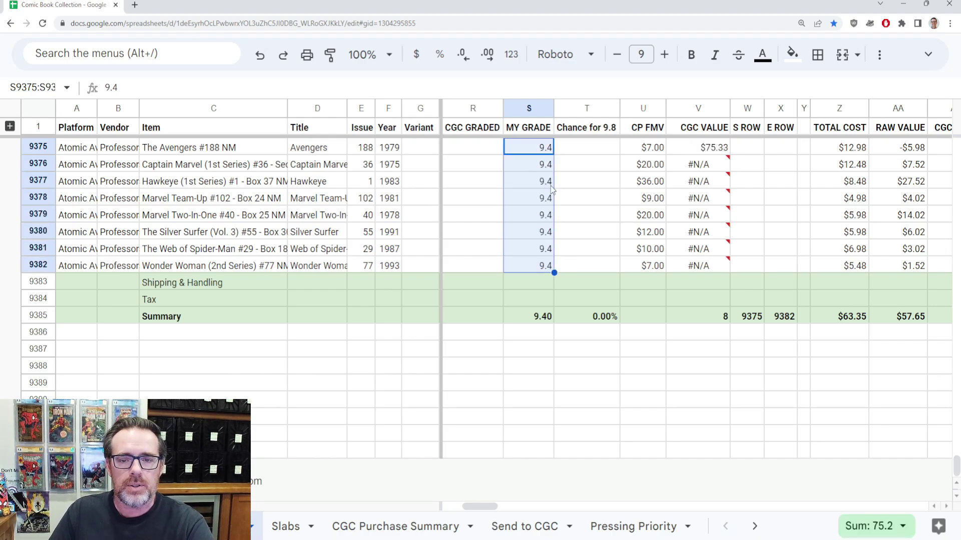
Examine both CGC Value columns for The Avengers #188 and the net CGC Value total in the Summary row.
click(533, 152)
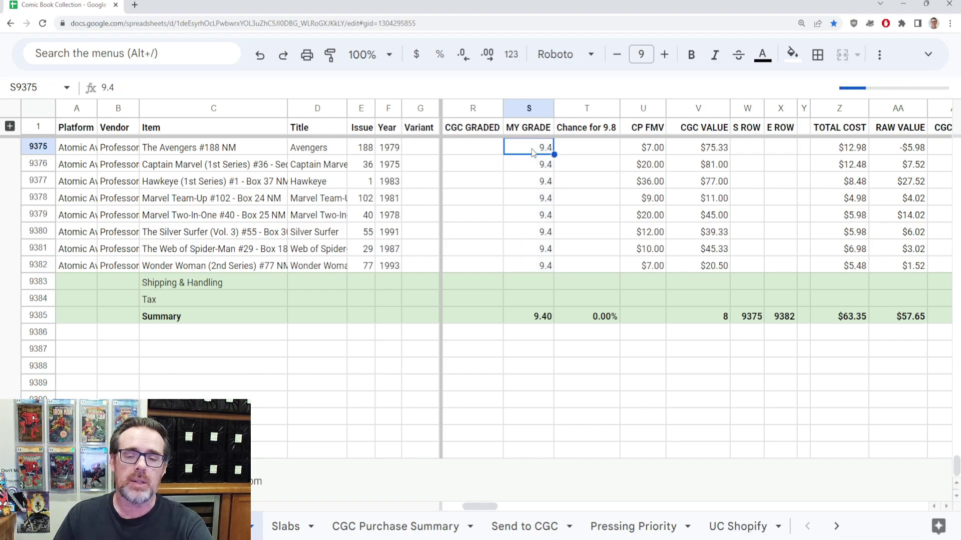
click(568, 151)
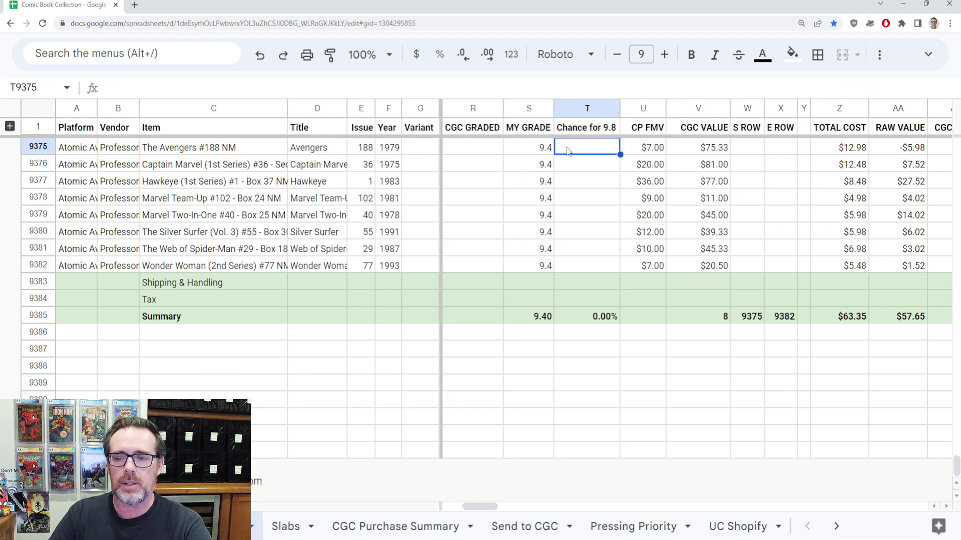
key(Left)
key(Right)
key(Right)
key(Right)
key(Right)
key(Right)
key(Right)
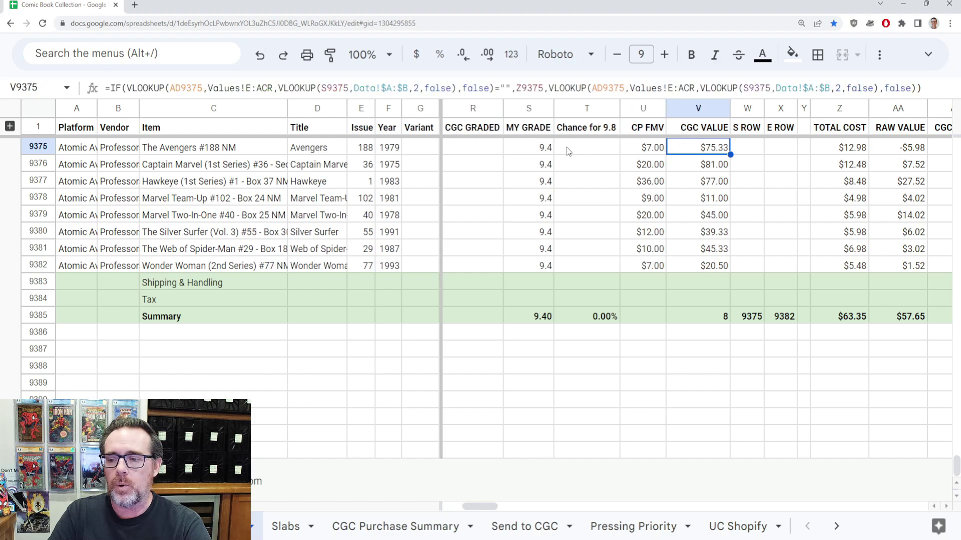
key(Right)
key(Right)
key(Right)
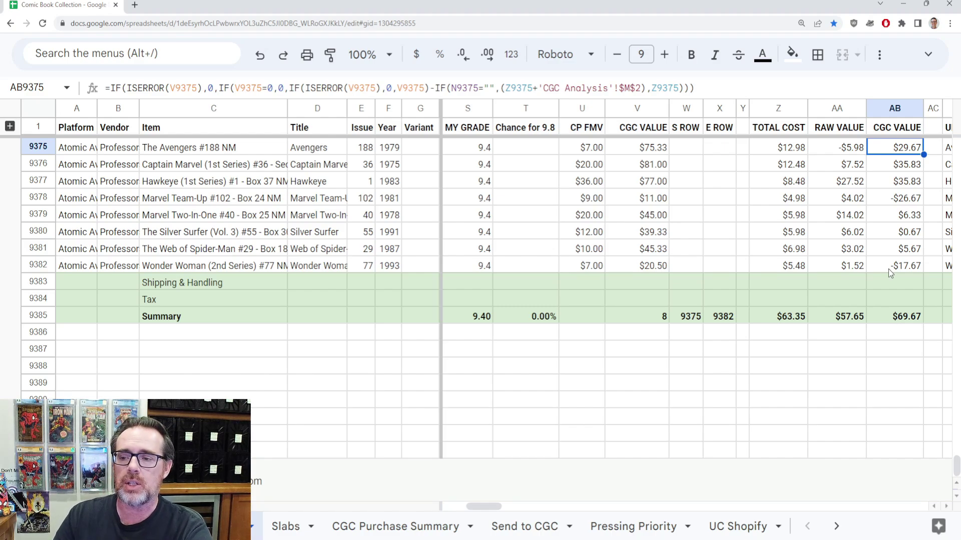
click(914, 323)
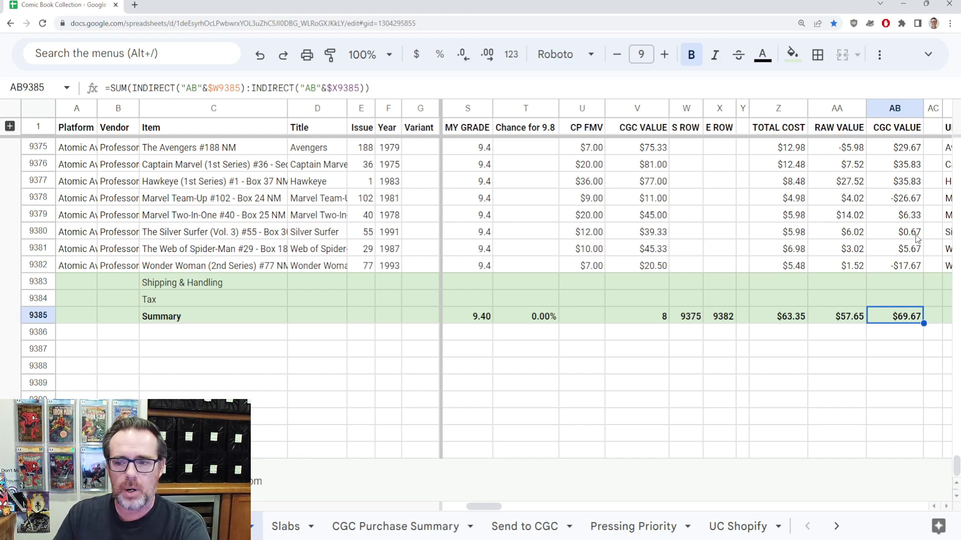
Examine the net CGC Value of Marvel Team-Up #102 and both CGC Value columns for Wonder Woman #77.
click(909, 201)
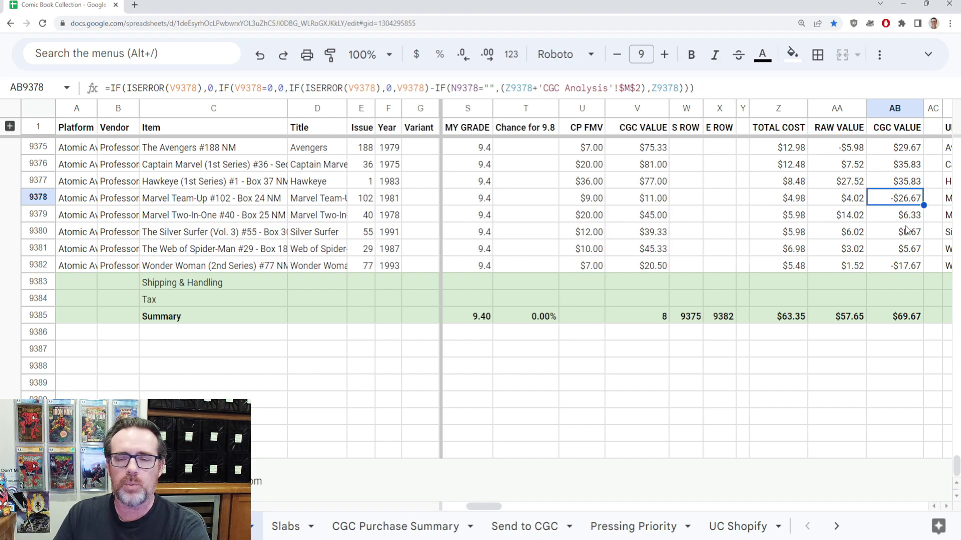
click(908, 266)
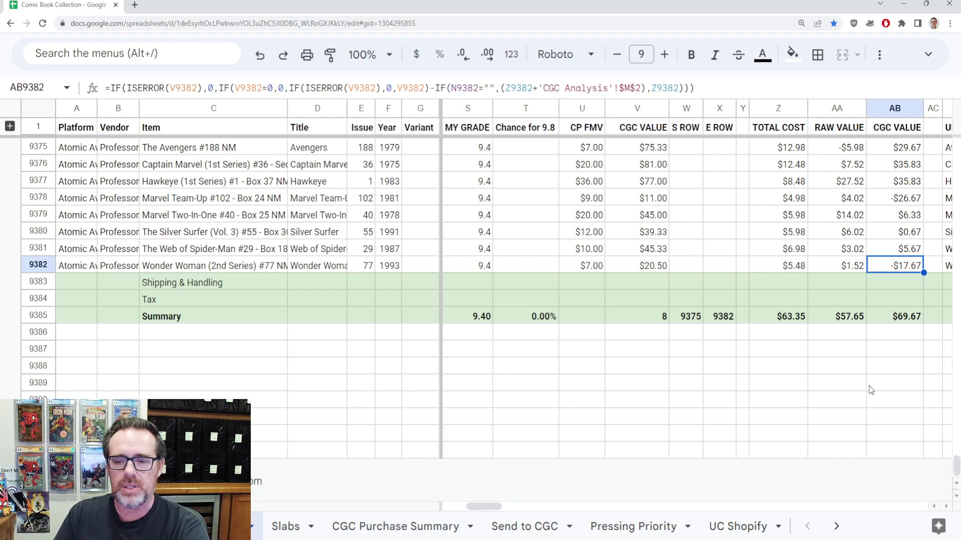
click(655, 267)
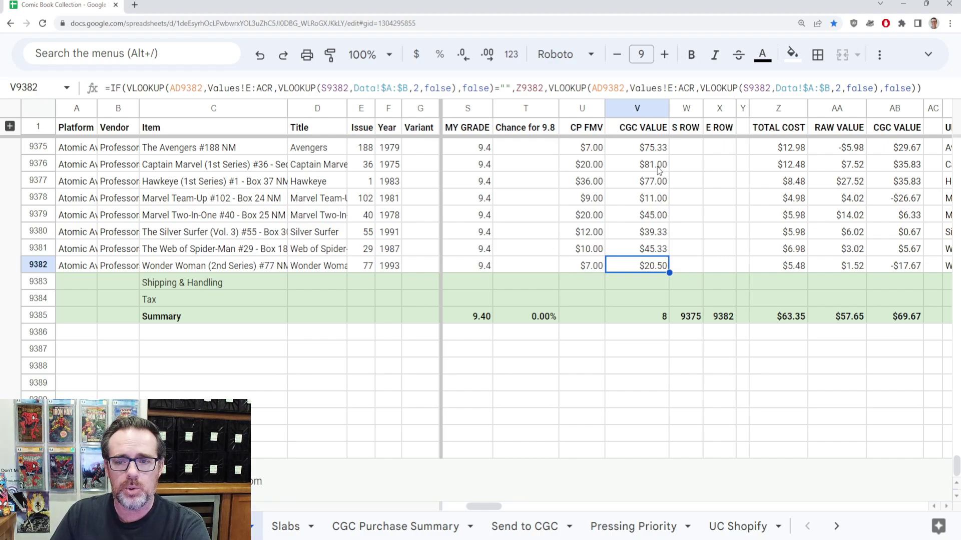
Examine the gross CGC Values of The Avengers #188, Captain Marvel #36, Hawkeye #1, Marvel Two-In-One #40 and The Web of Spider-Man #29, plus the last one's net value.
click(657, 150)
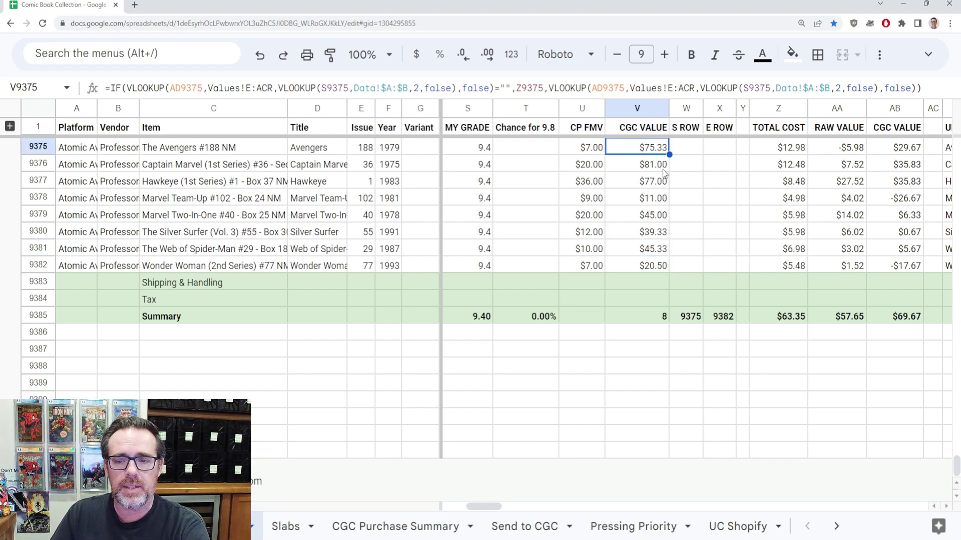
click(659, 166)
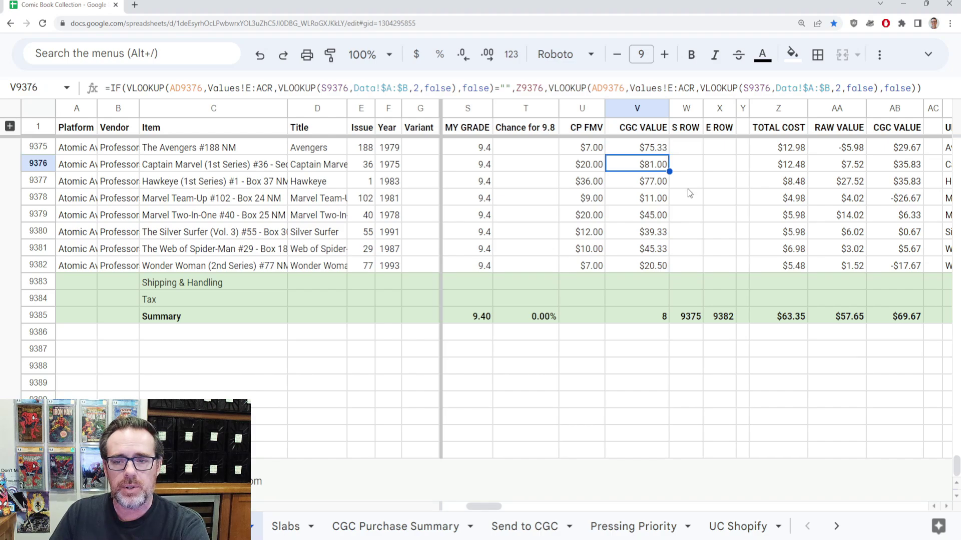
click(659, 185)
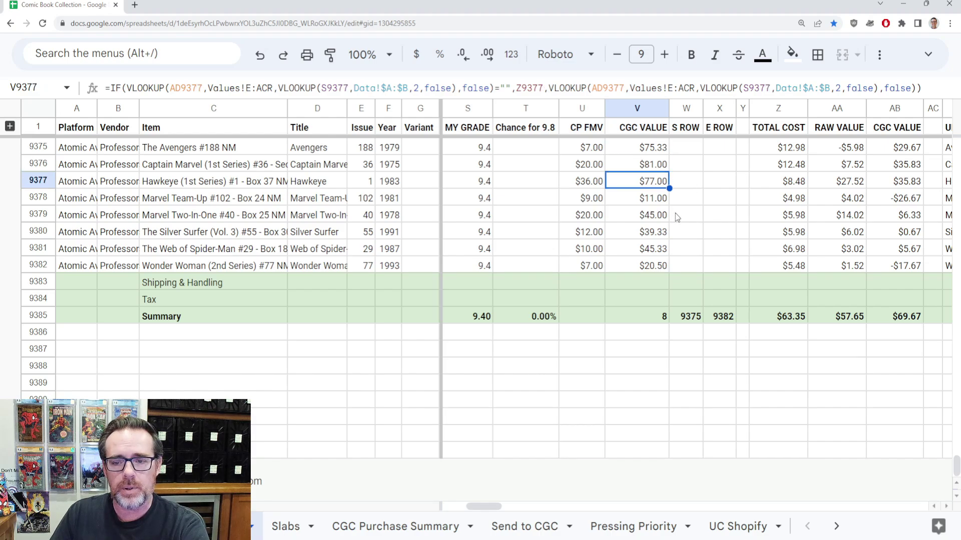
click(659, 216)
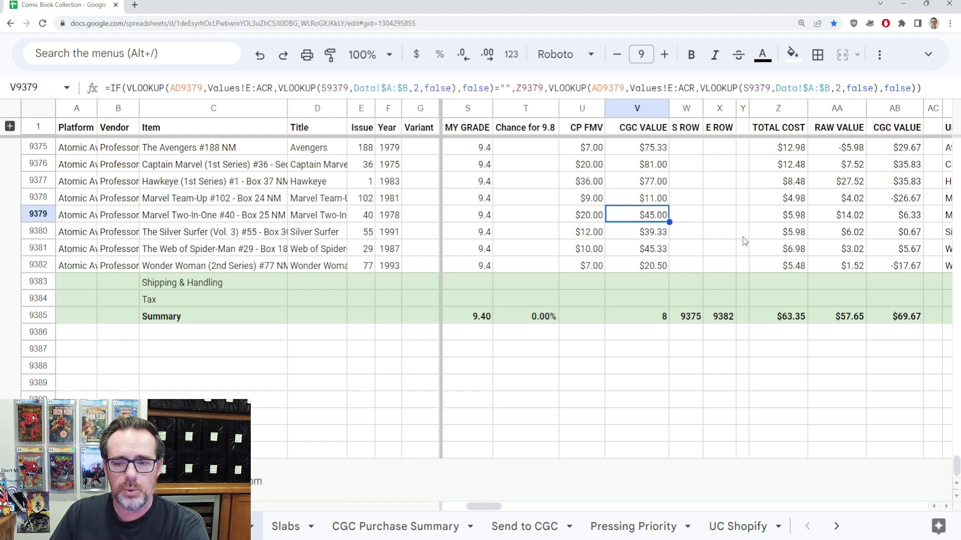
click(666, 250)
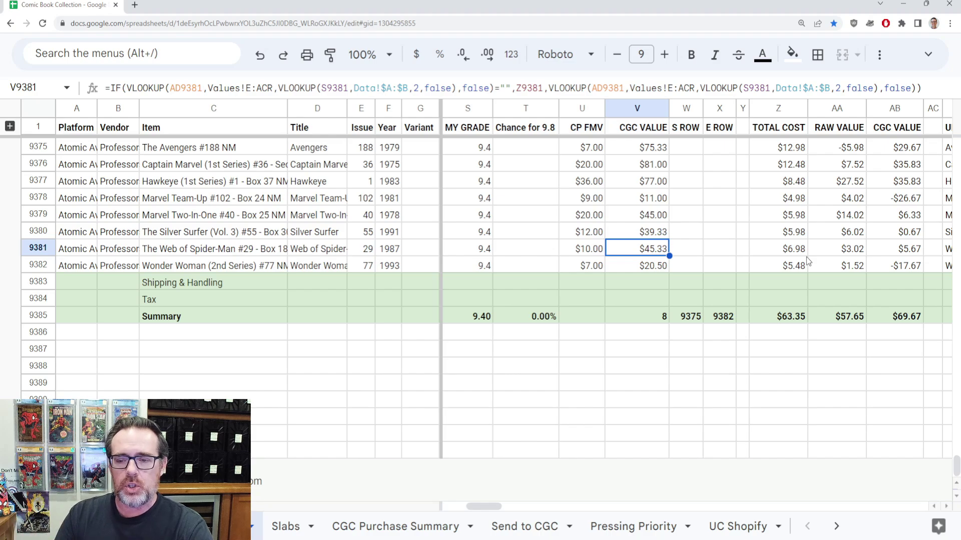
click(890, 253)
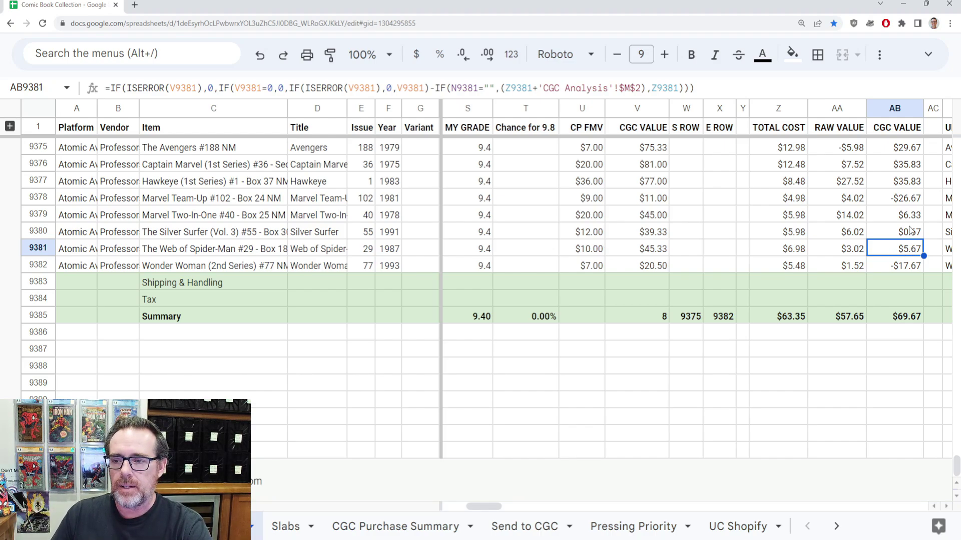
Set My Grade to 9.8 for all eight comics of the order, from The Avengers #188 through Wonder Woman #77.
click(483, 148)
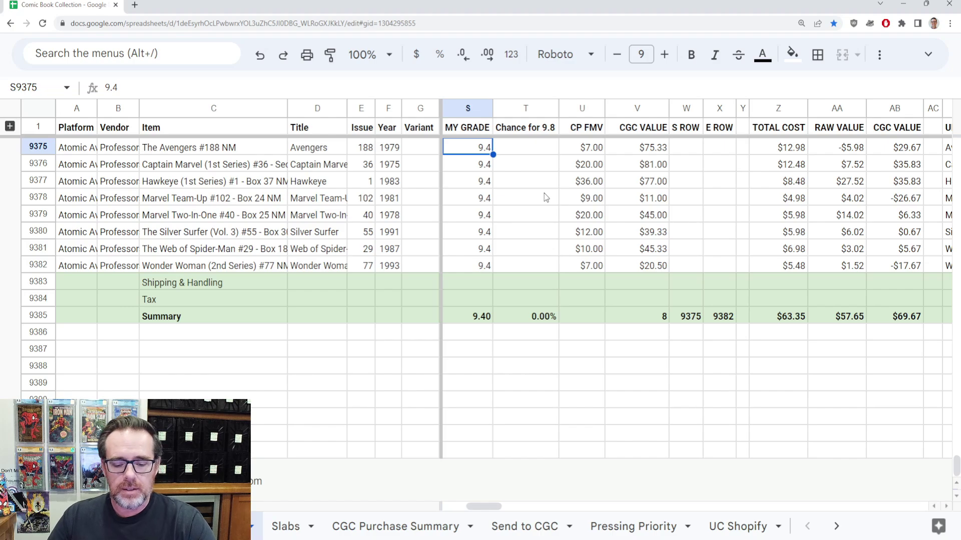
text(9.8)
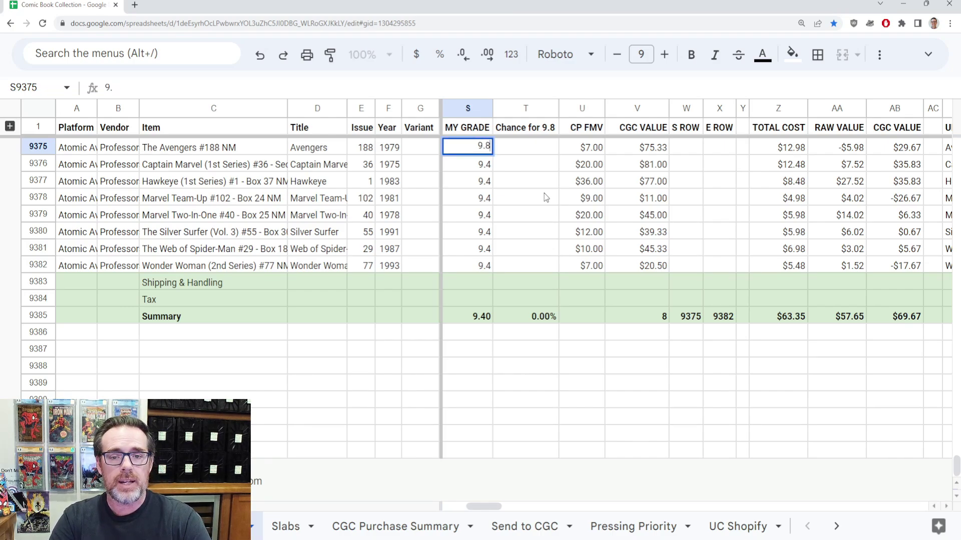
key(shift+Down)
key(shift+Down)
key(shift+Down)
key(shift+Down)
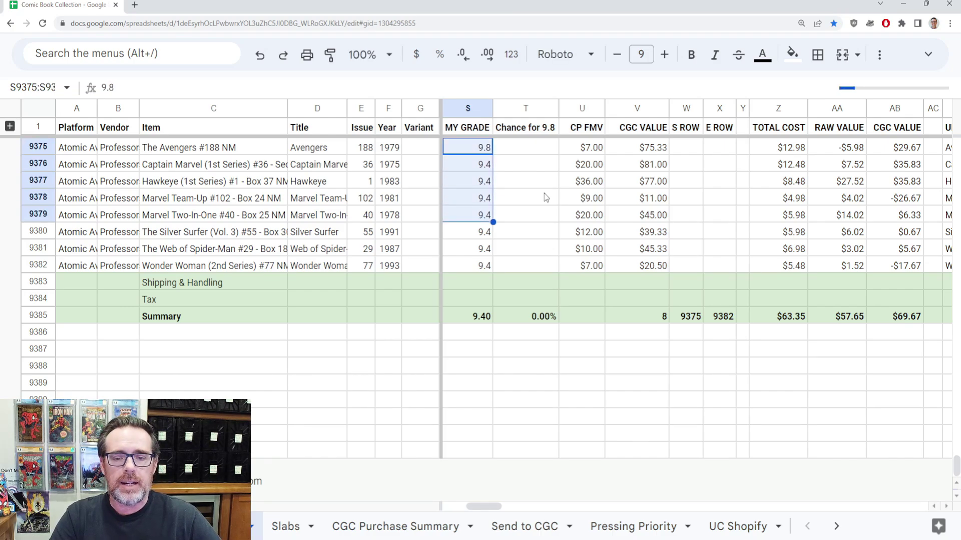
key(shift+Down)
key(shift+Down)
key(shift+Down)
key(ctrl+d)
key(Down)
key(Up)
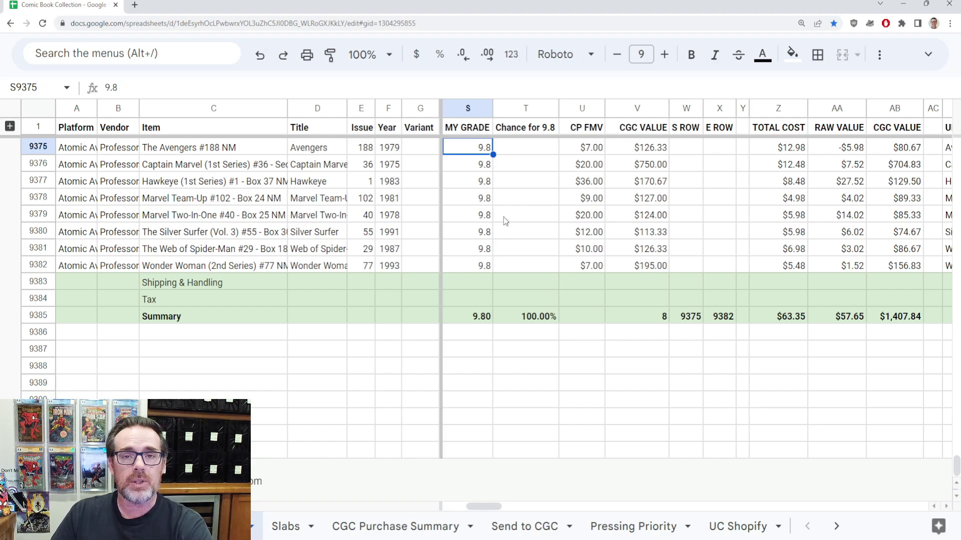
Examine the net CGC Value total in the Summary row and compare Captain Marvel #36's CP FMV with its gross CGC Value.
click(884, 321)
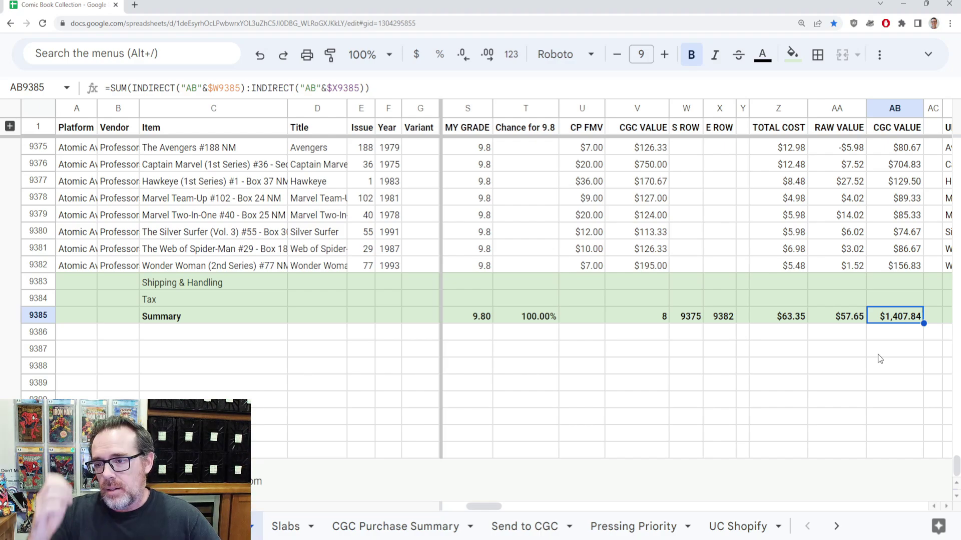
click(582, 168)
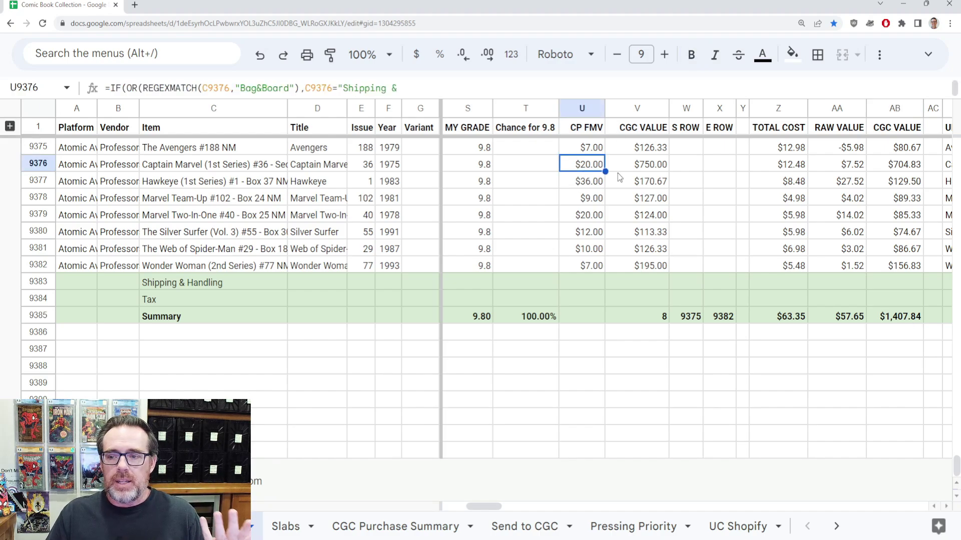
click(667, 170)
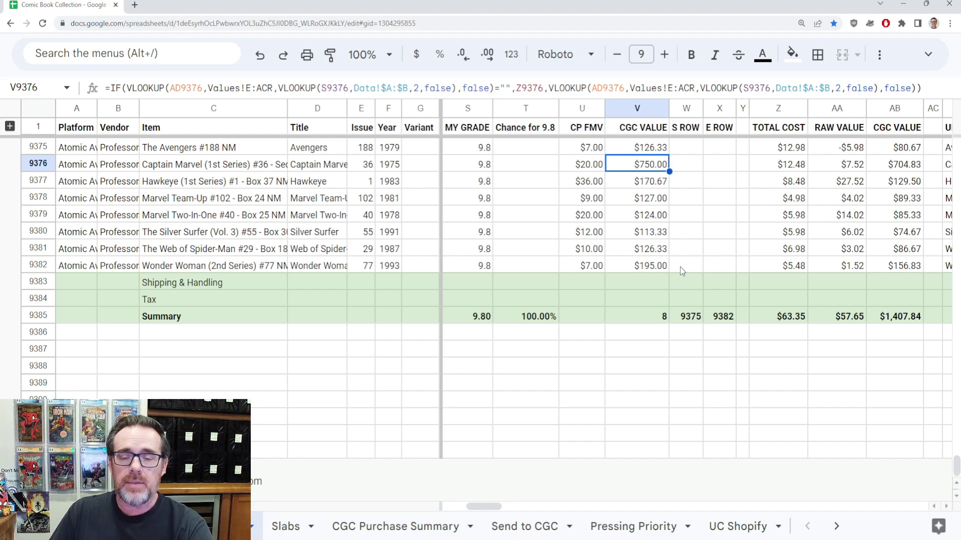
Examine the item entry and the gross CGC Value of Wonder Woman #77.
key(ctrl+Down)
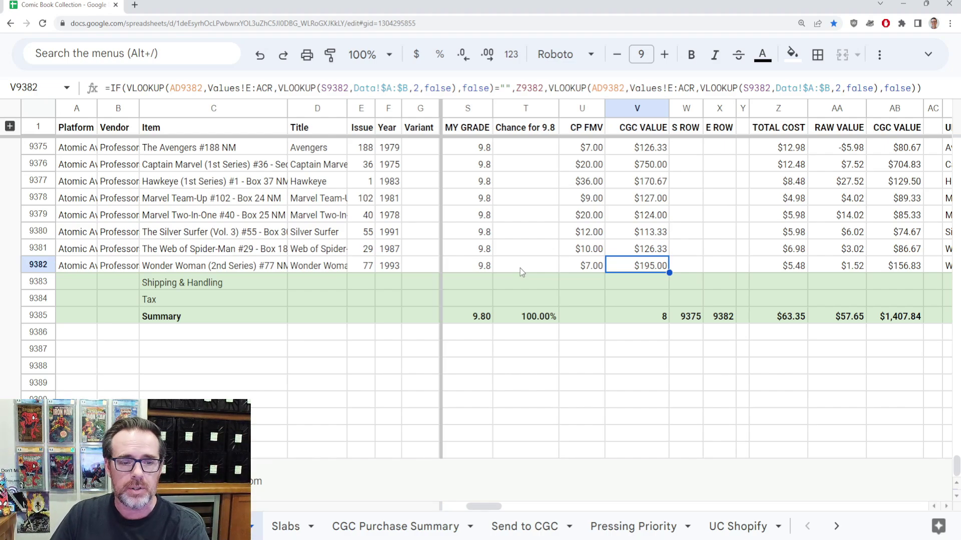
click(261, 274)
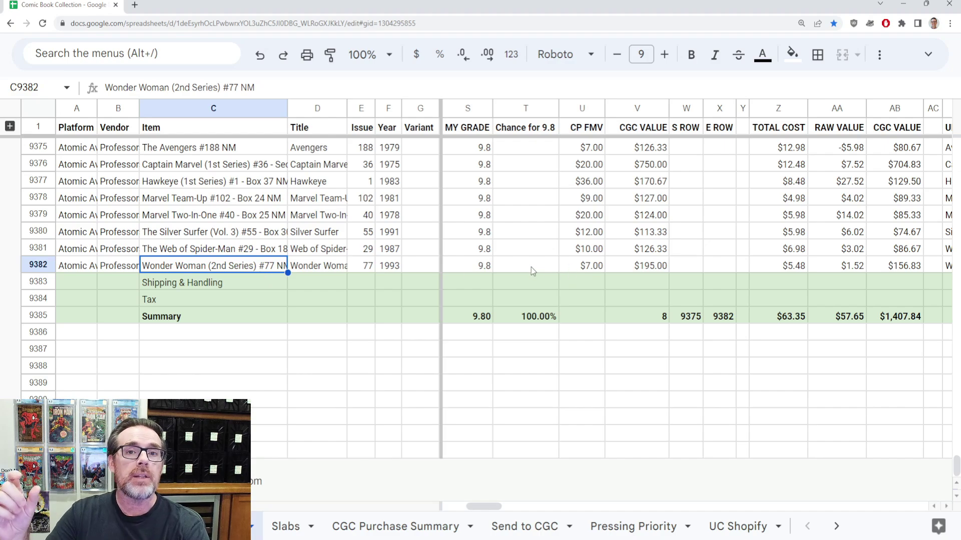
click(666, 268)
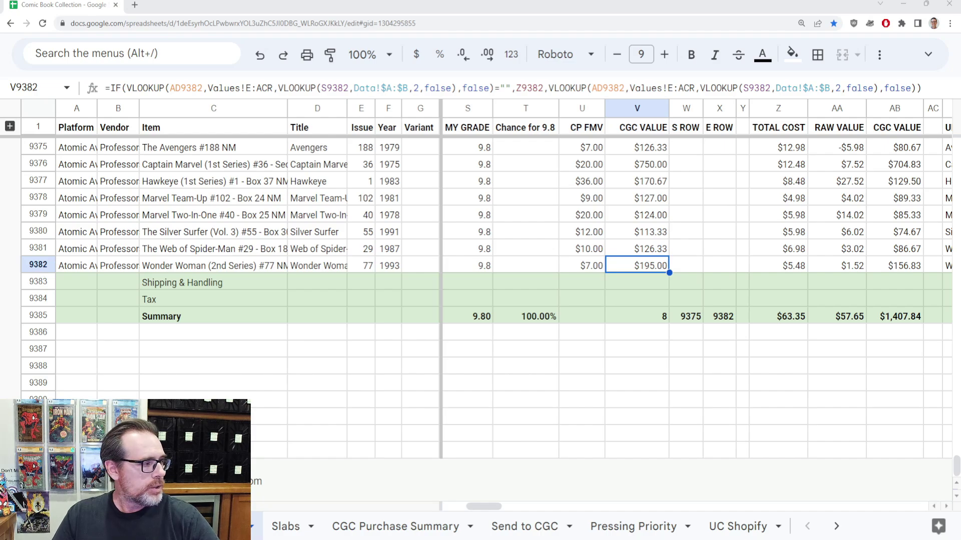
Set My Grade for the eight comics, from The Avengers #188 to Wonder Woman #77, to 9.2, 8.5, 9.2, 9.0, 9.0, 9.2, 9.4 and 9.4.
click(472, 150)
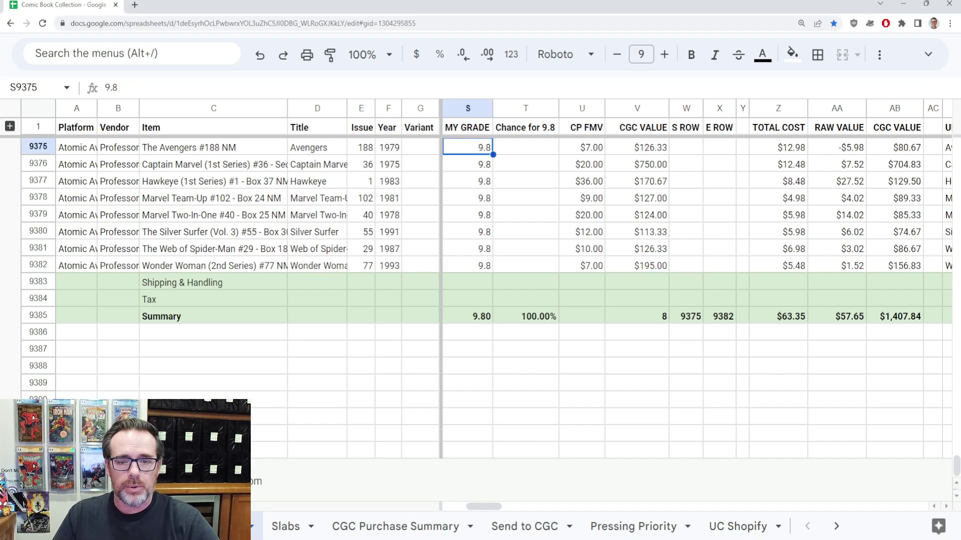
text(9.2 8.5 9.2 9.0 9.0 9.2 9.4 9.4)
Examine the grade and net CGC Value of The Avengers #188 and the average grade in the Summary row.
click(471, 148)
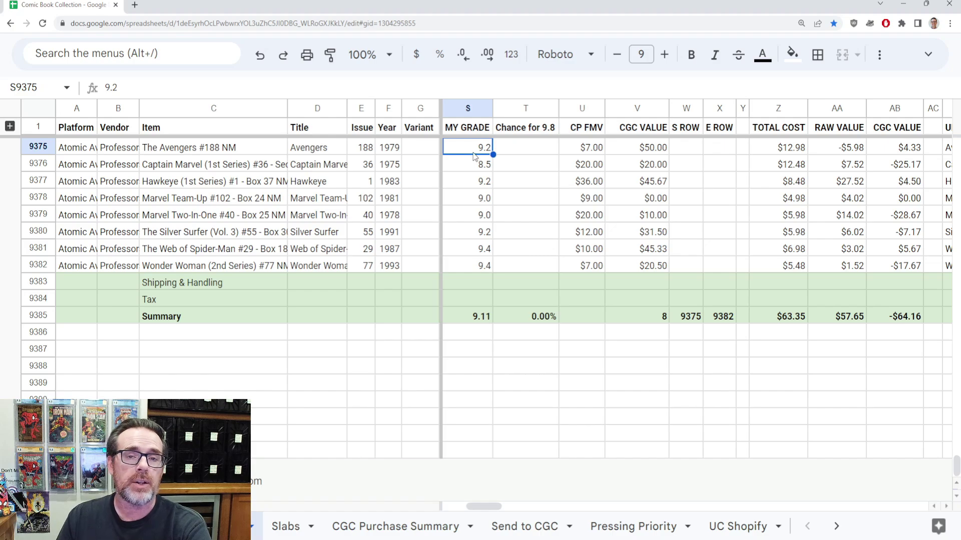
click(896, 146)
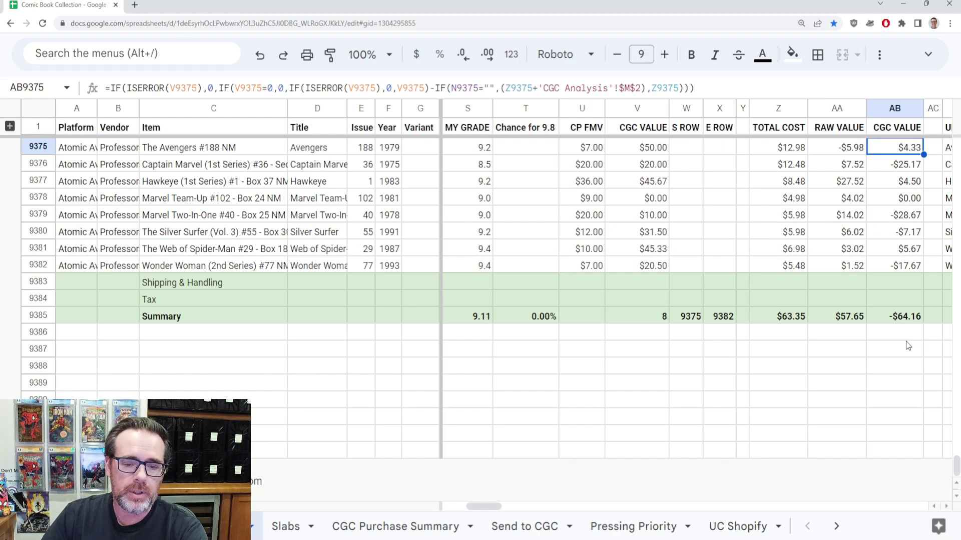
click(482, 319)
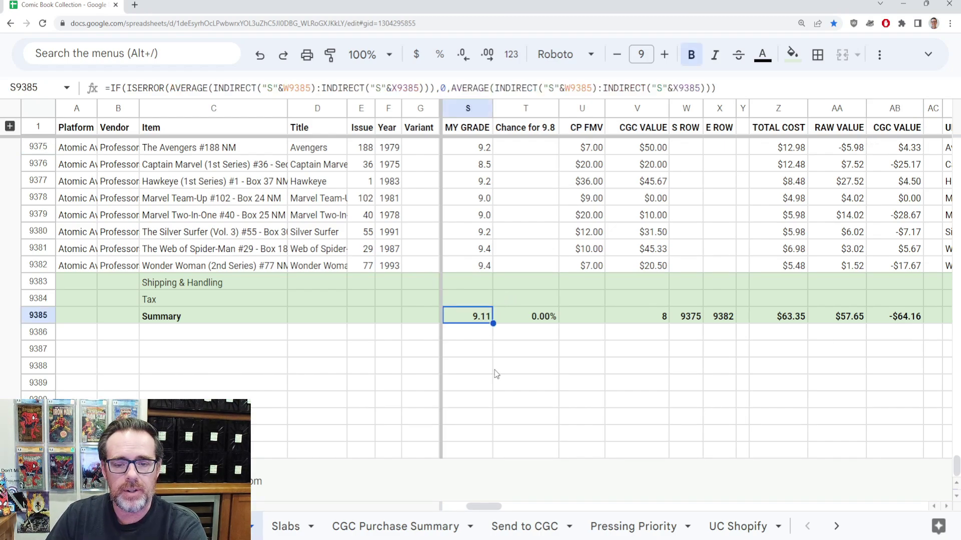